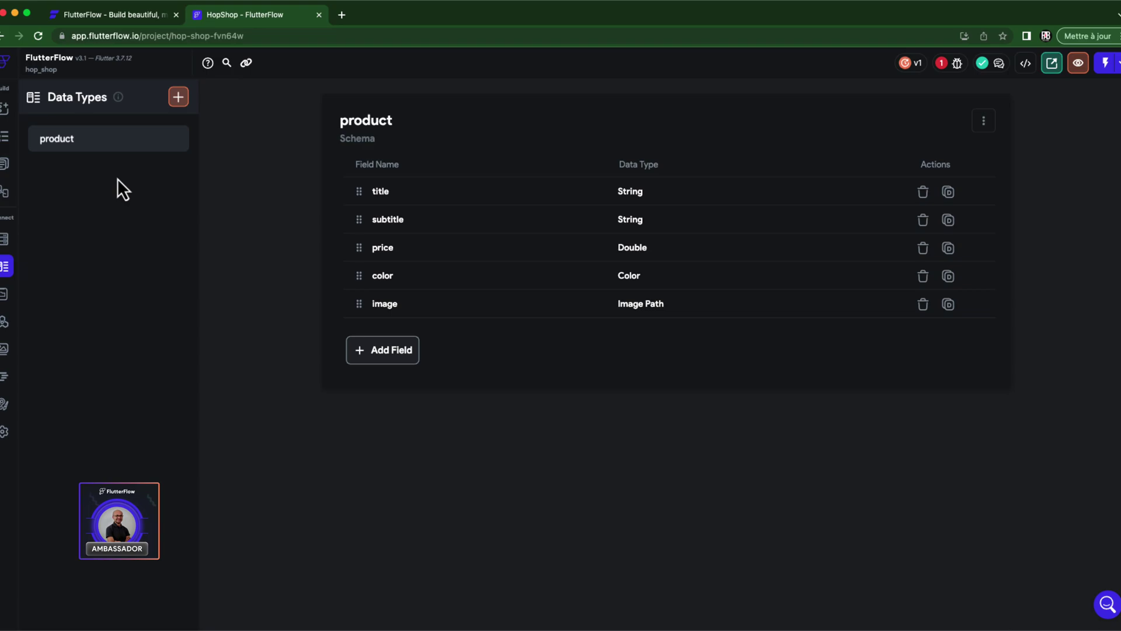
Step: Open the HomePage and examine how its GridView generates children from a variable
left_click(5, 377)
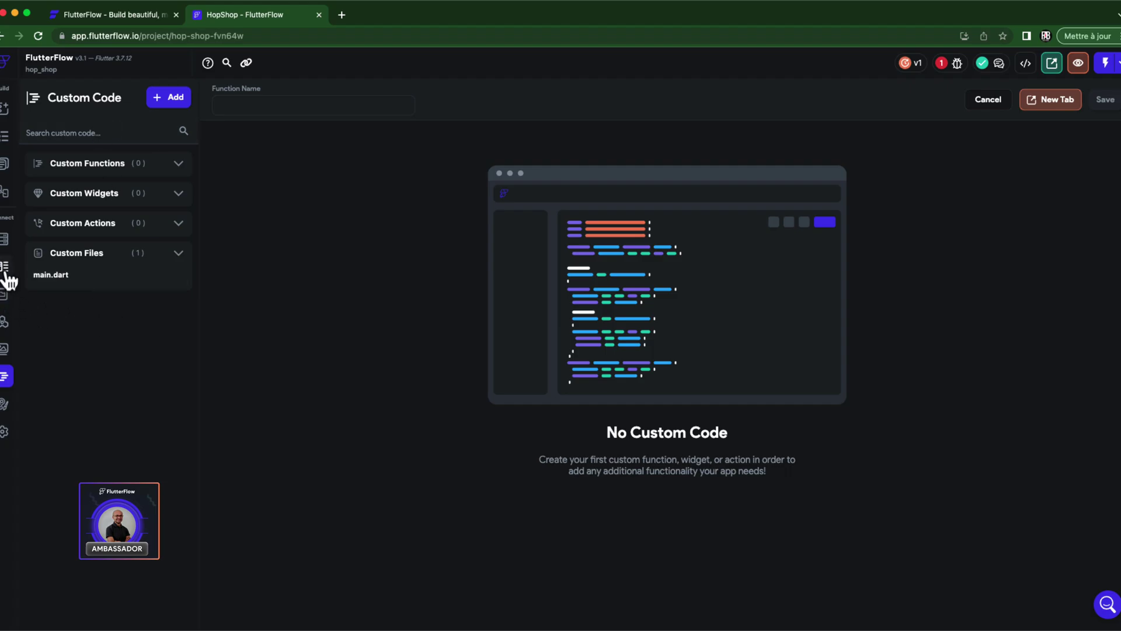
left_click(11, 145)
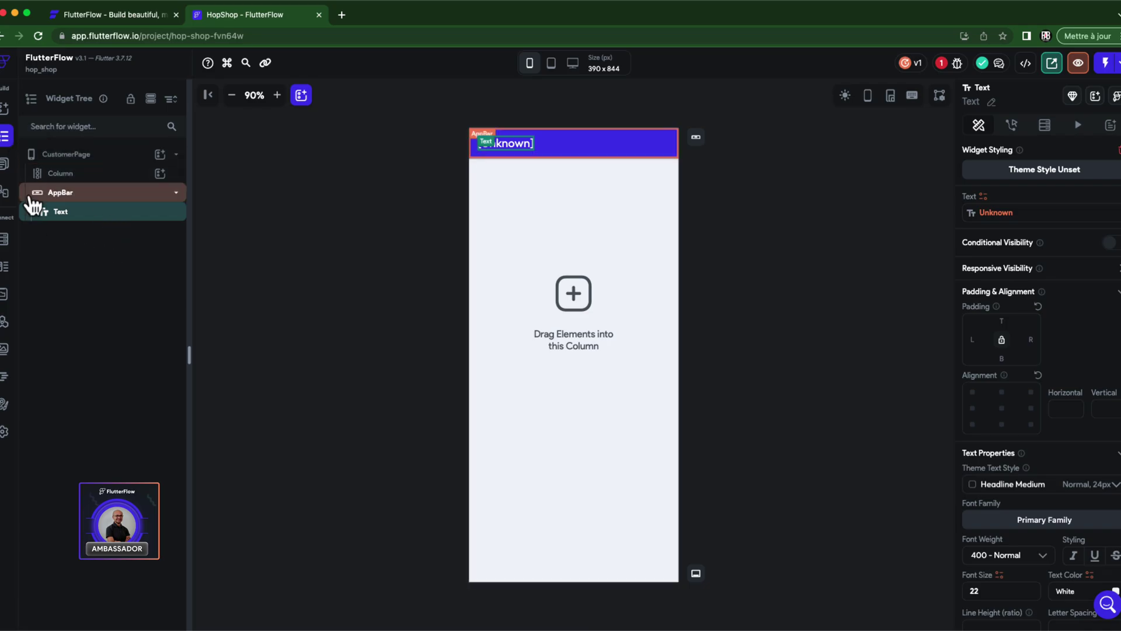
left_click(11, 170)
left_click(90, 173)
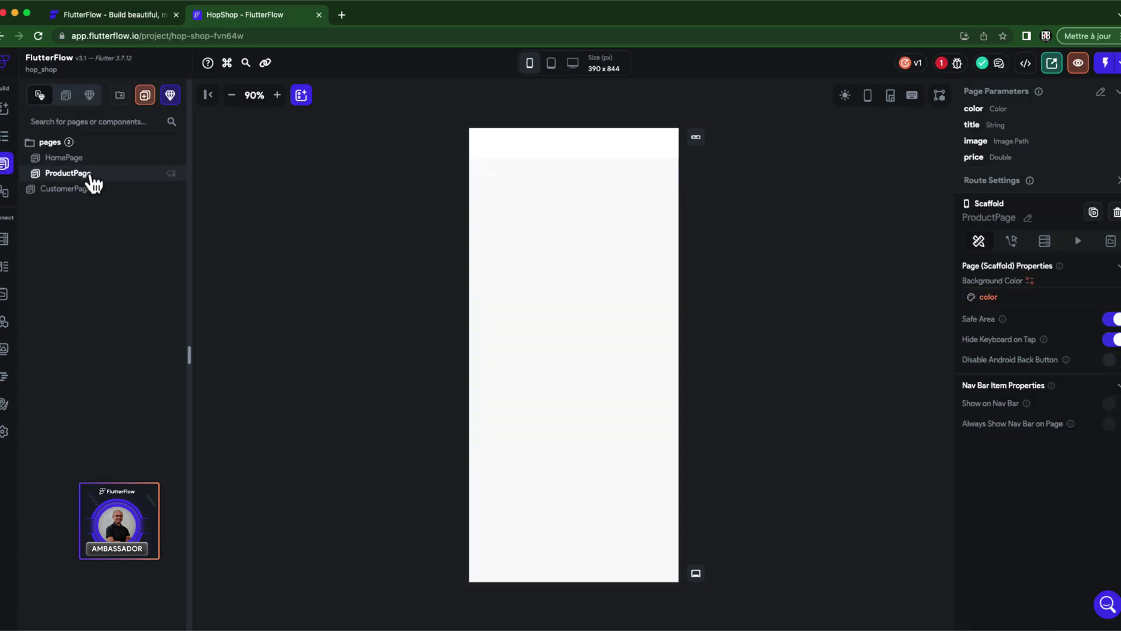
left_click(100, 157)
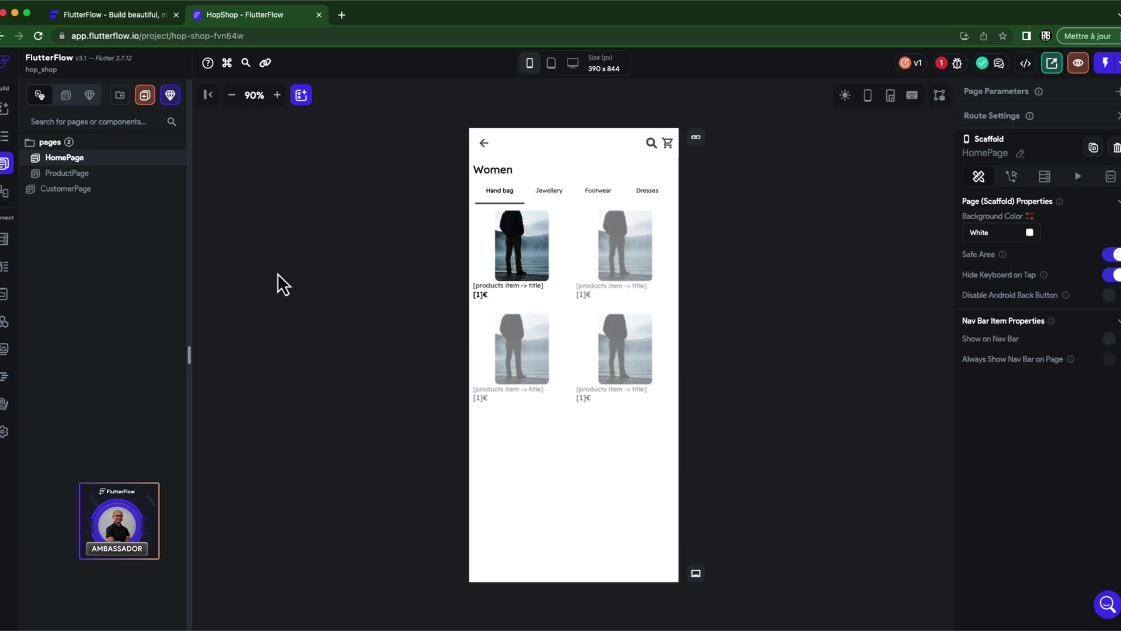
left_click(7, 138)
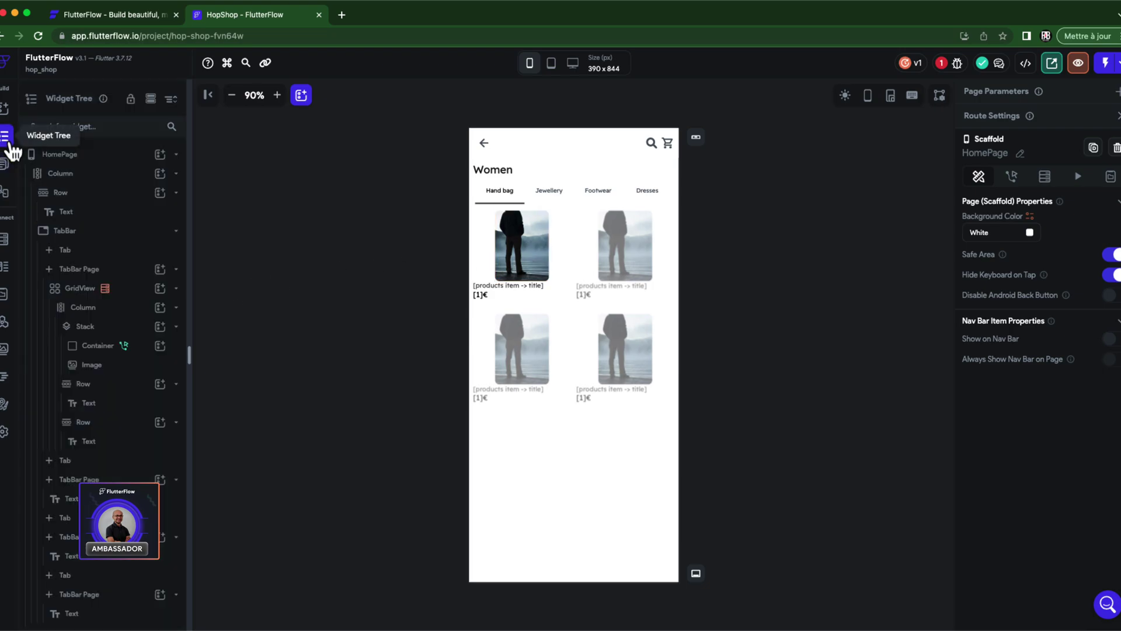
left_click(109, 294)
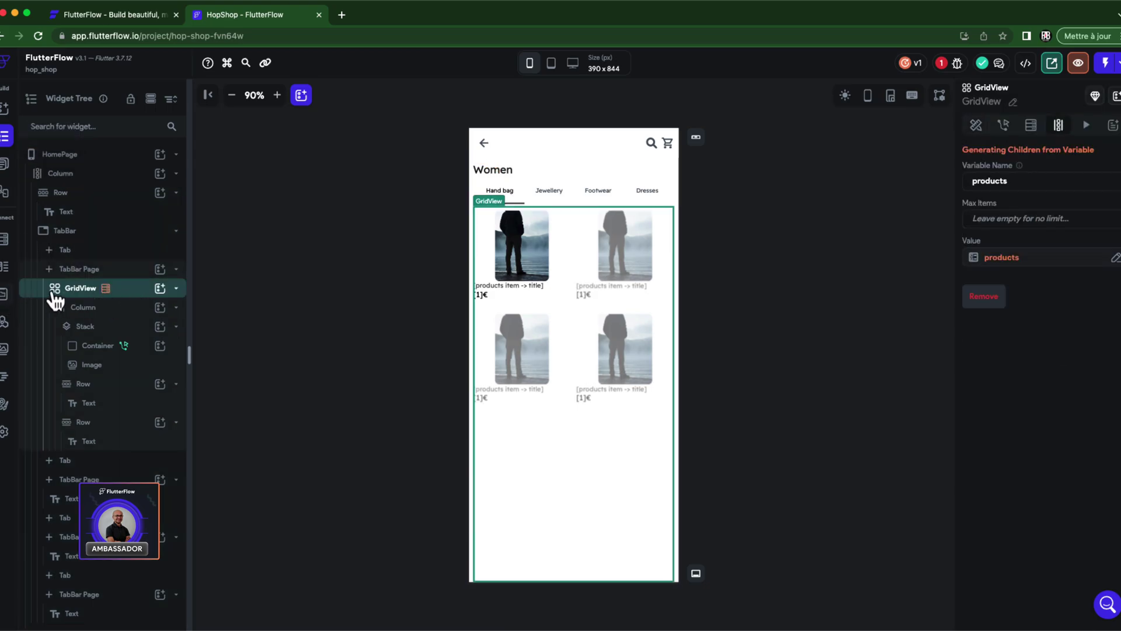
Step: Examine the products app state variable and the field values of its first and third default items
left_click(7, 295)
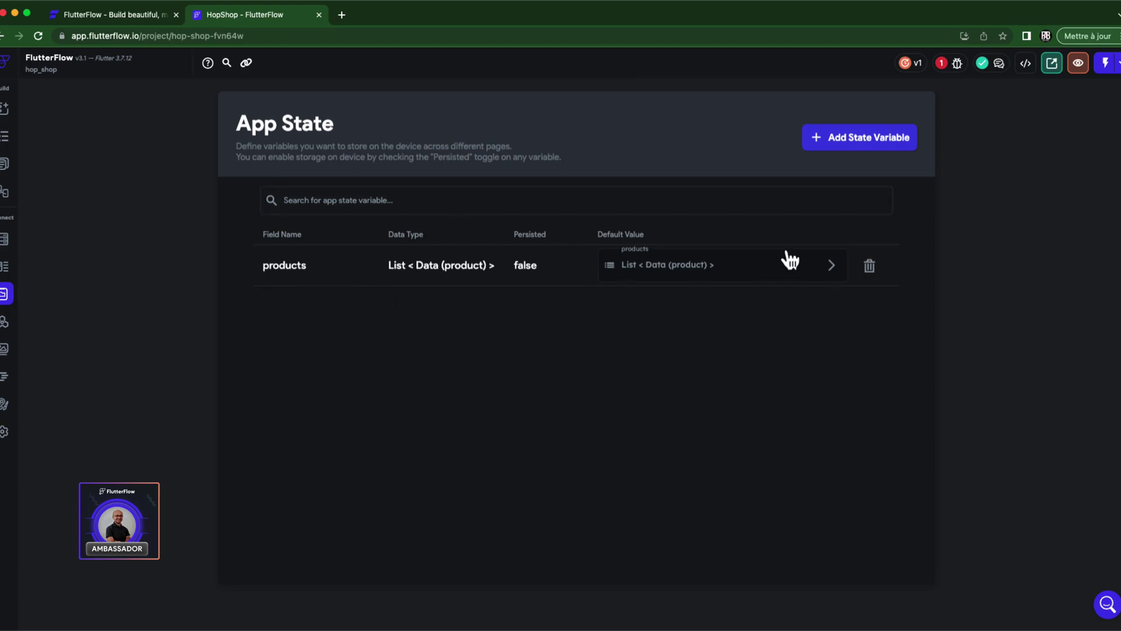
left_click(829, 268)
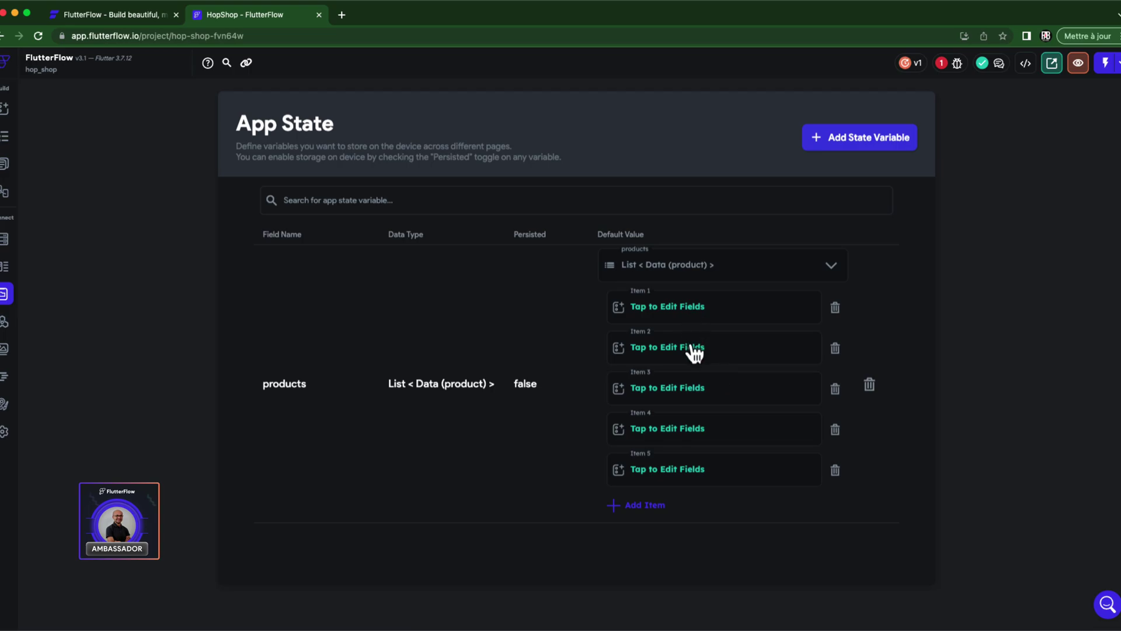
left_click(667, 309)
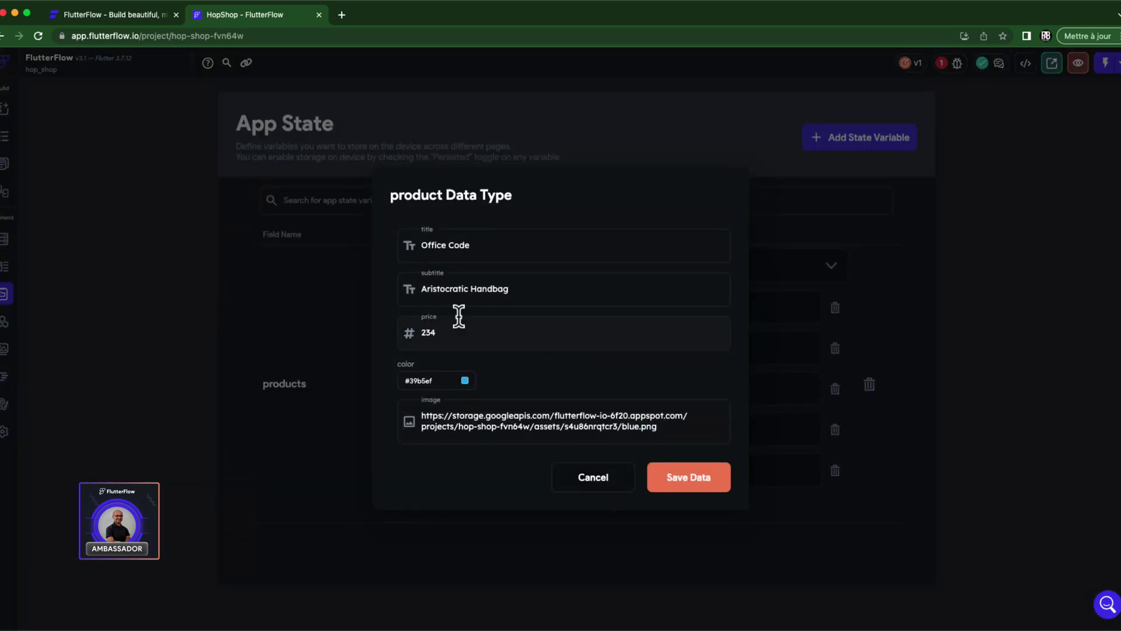
left_click(601, 485)
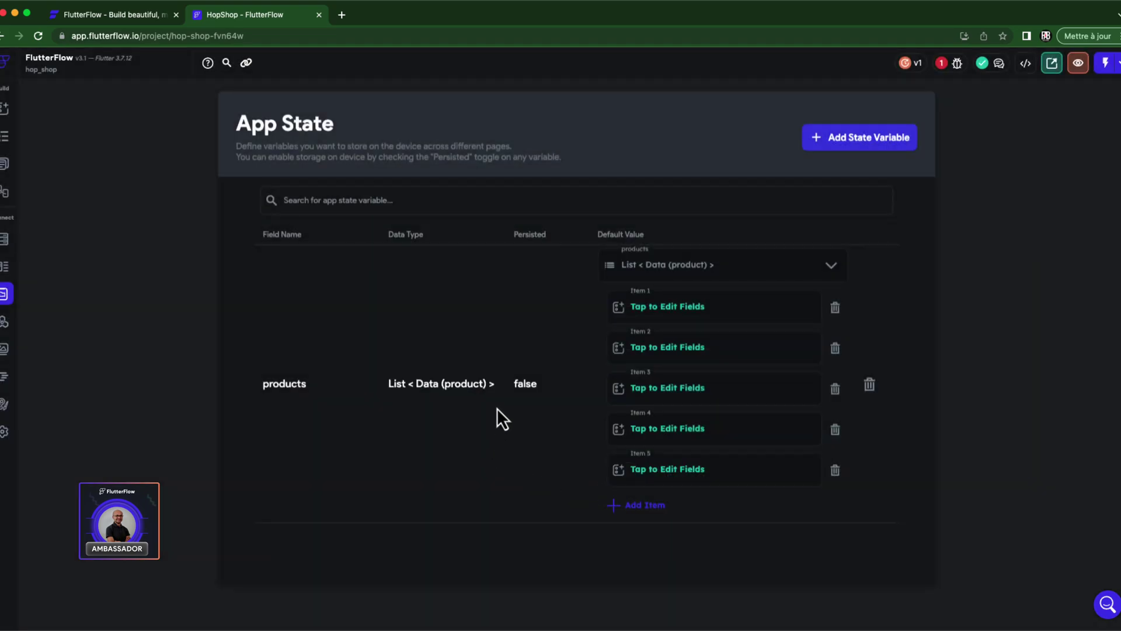
left_click(697, 316)
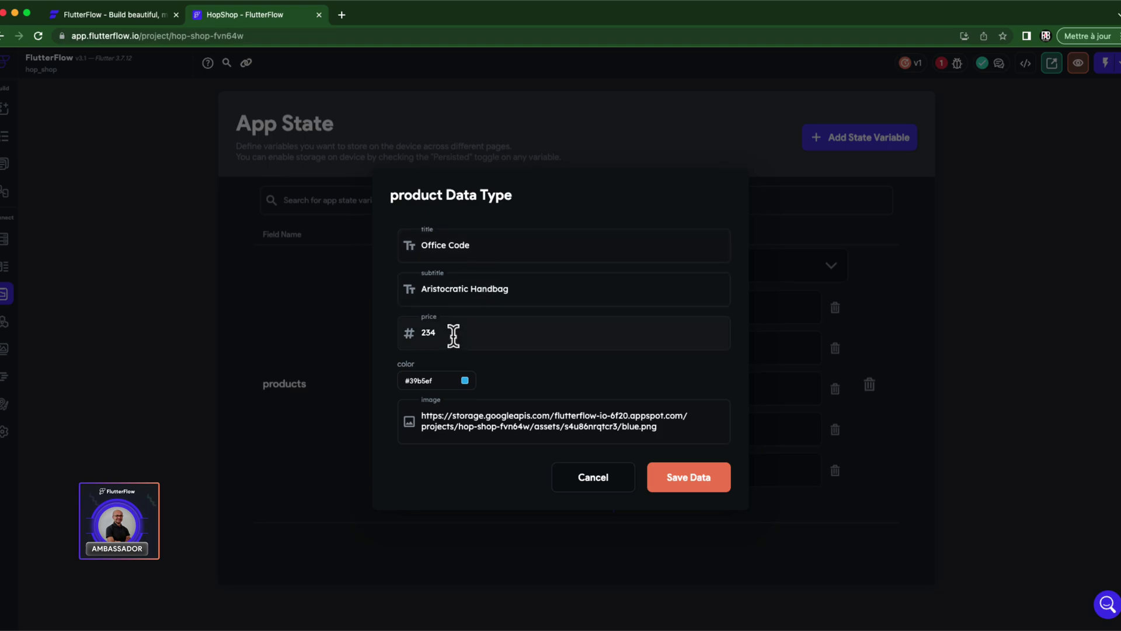
left_click(593, 478)
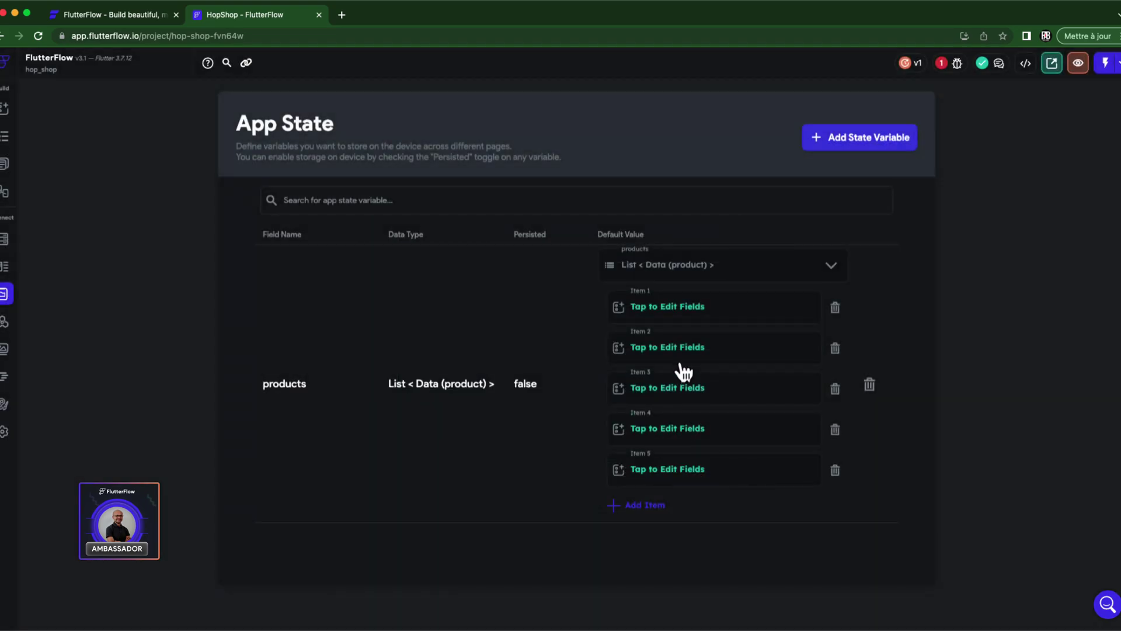
left_click(669, 400)
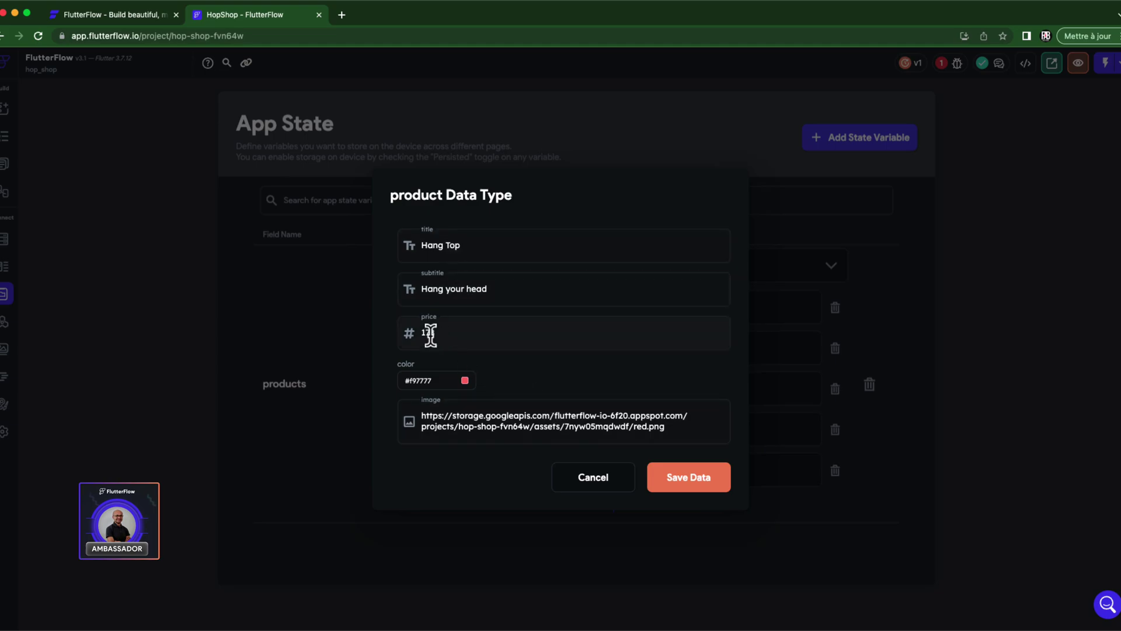
left_click(592, 485)
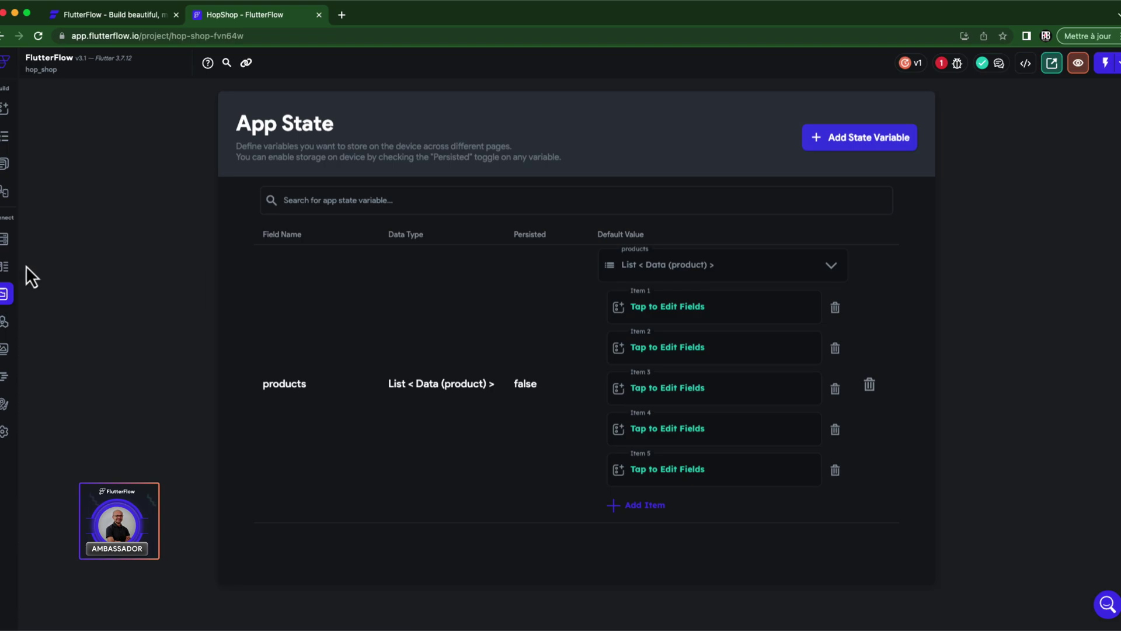
left_click(5, 240)
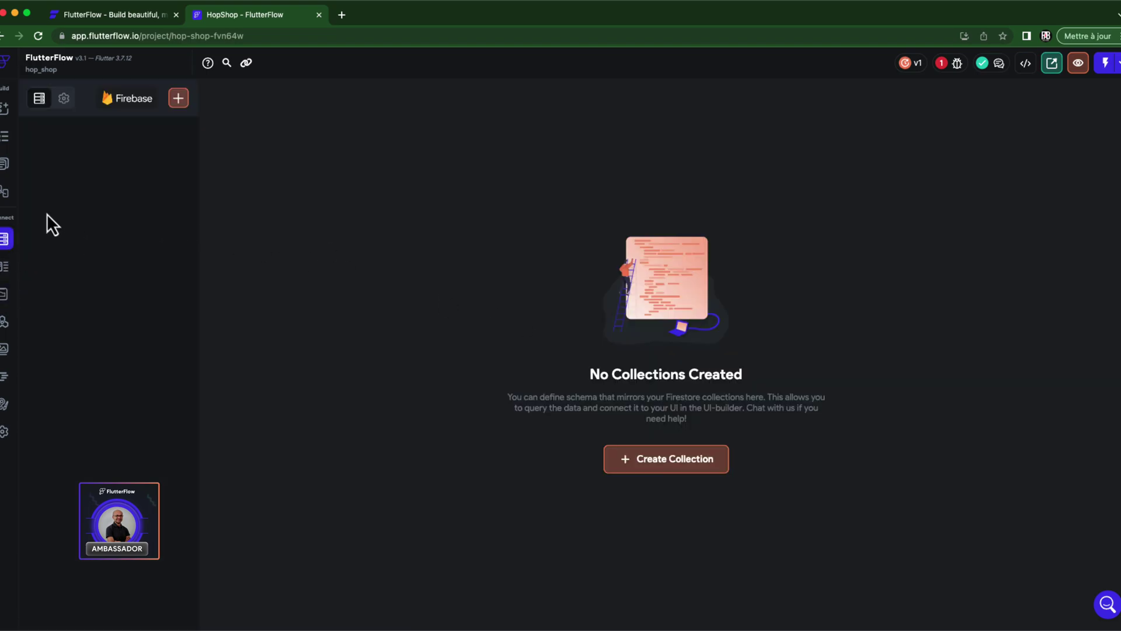
left_click(5, 136)
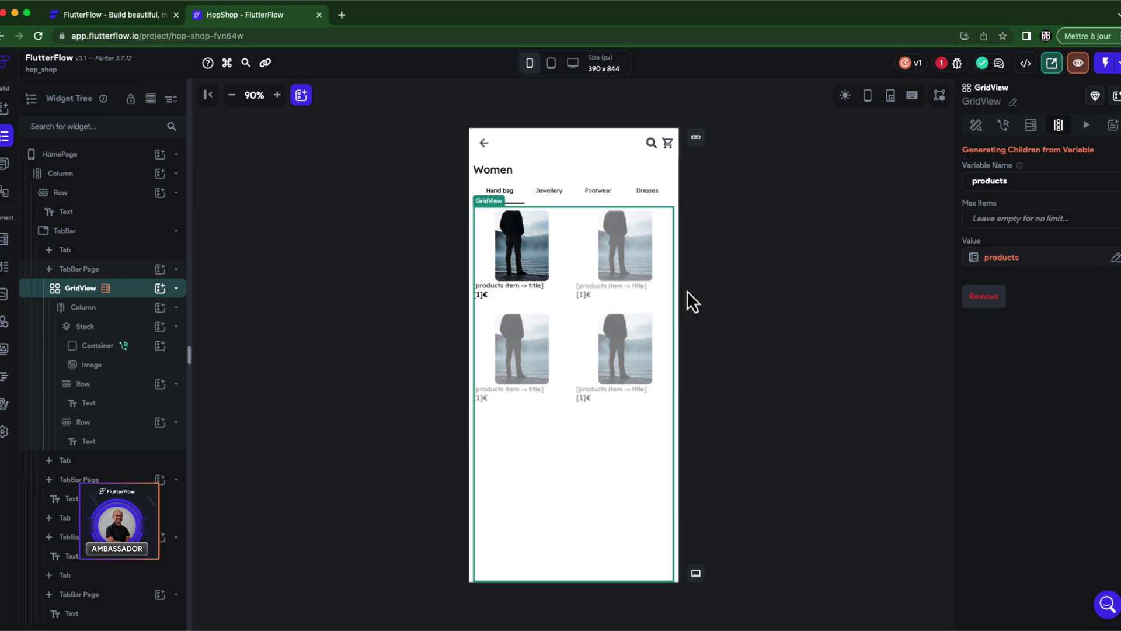
left_click(6, 295)
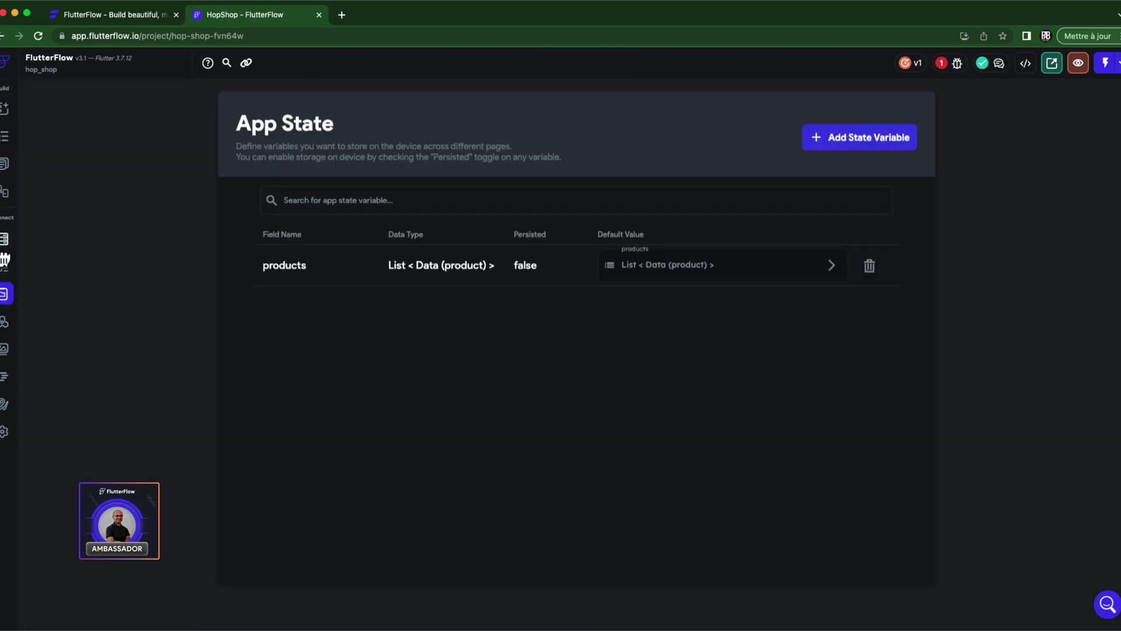
left_click(5, 238)
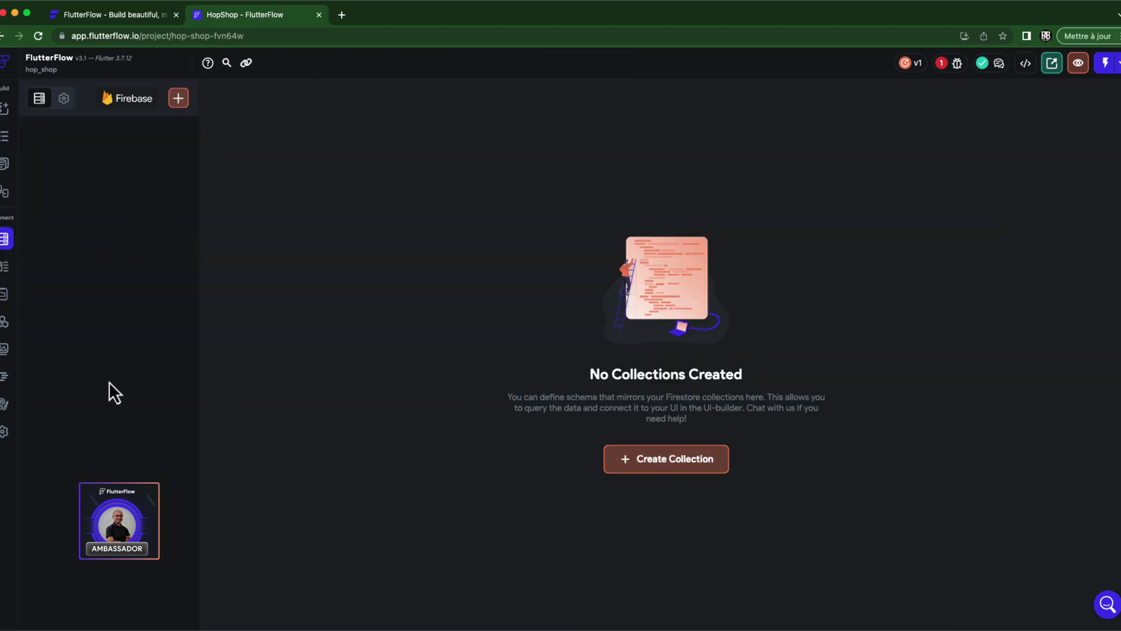
Step: Create a new custom data type named customer
left_click(5, 267)
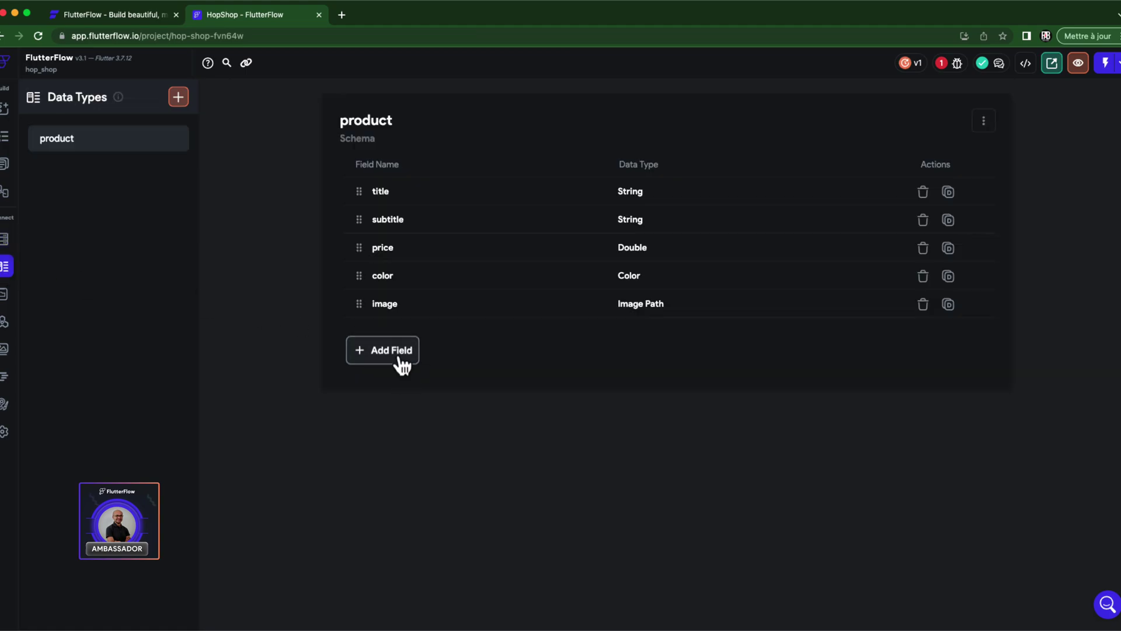
left_click(178, 97)
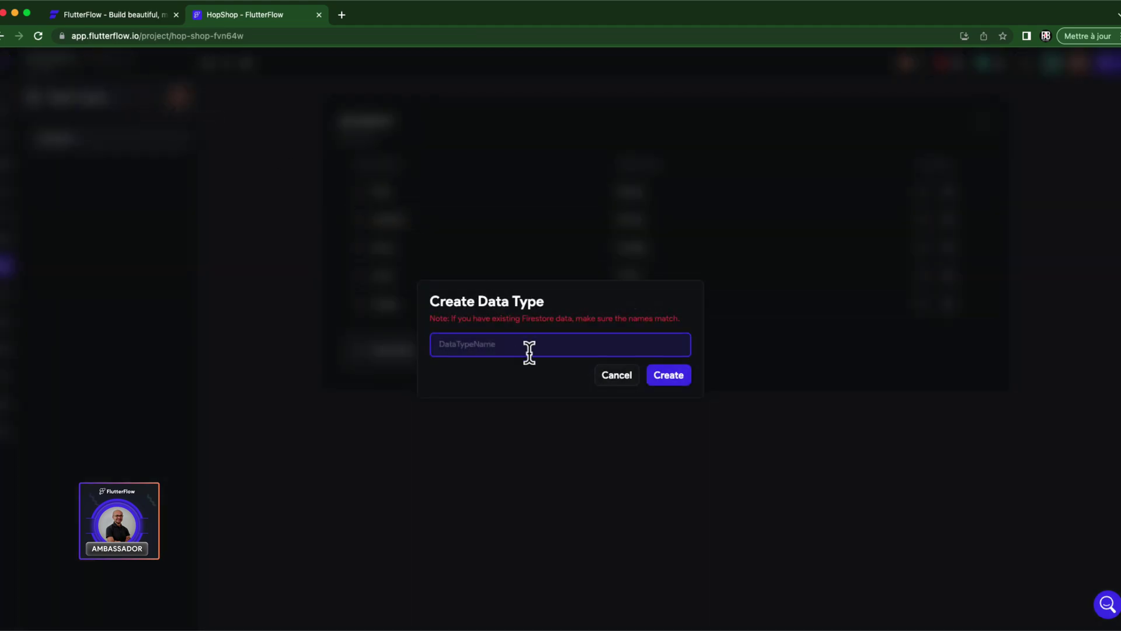
type("customer")
left_click(678, 376)
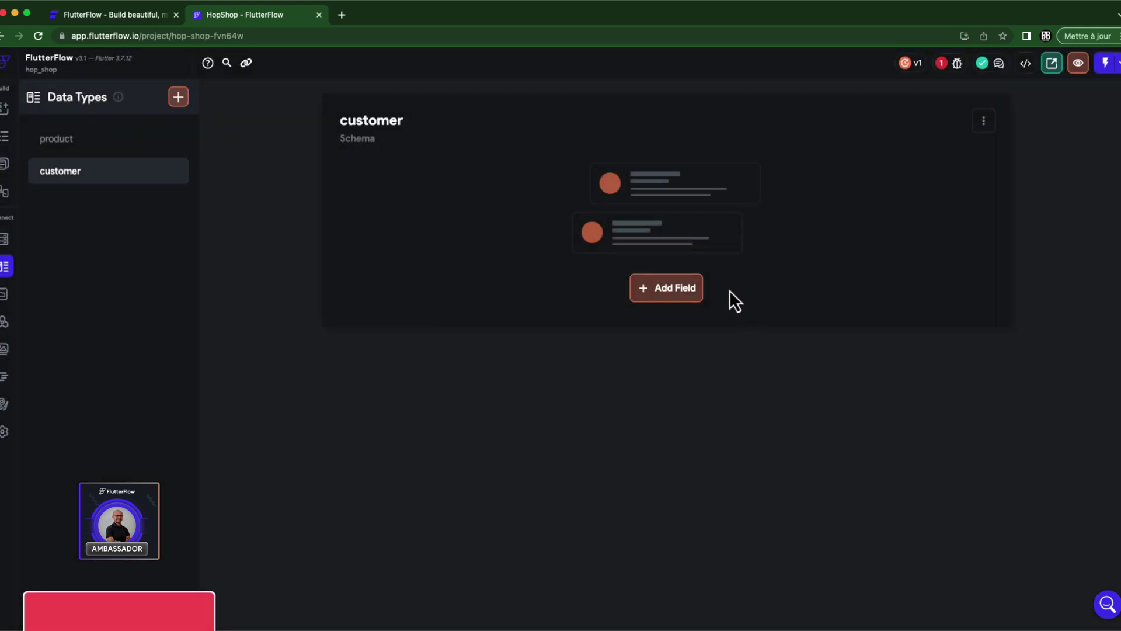
Step: Add a String field called name to the customer data type
left_click(684, 300)
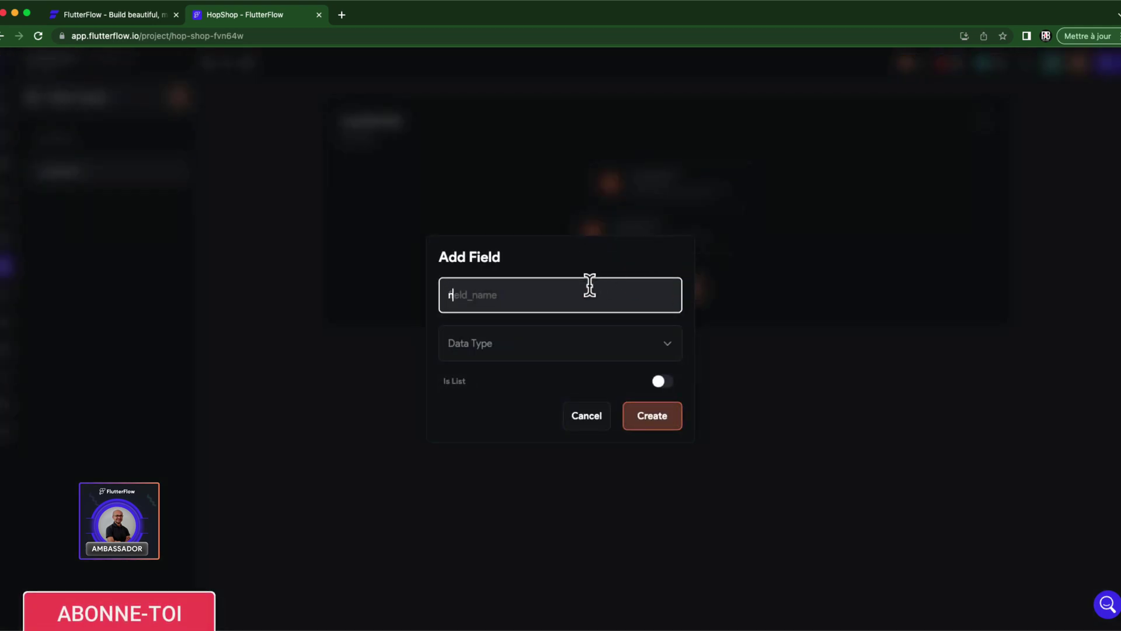
type("name")
left_click(665, 353)
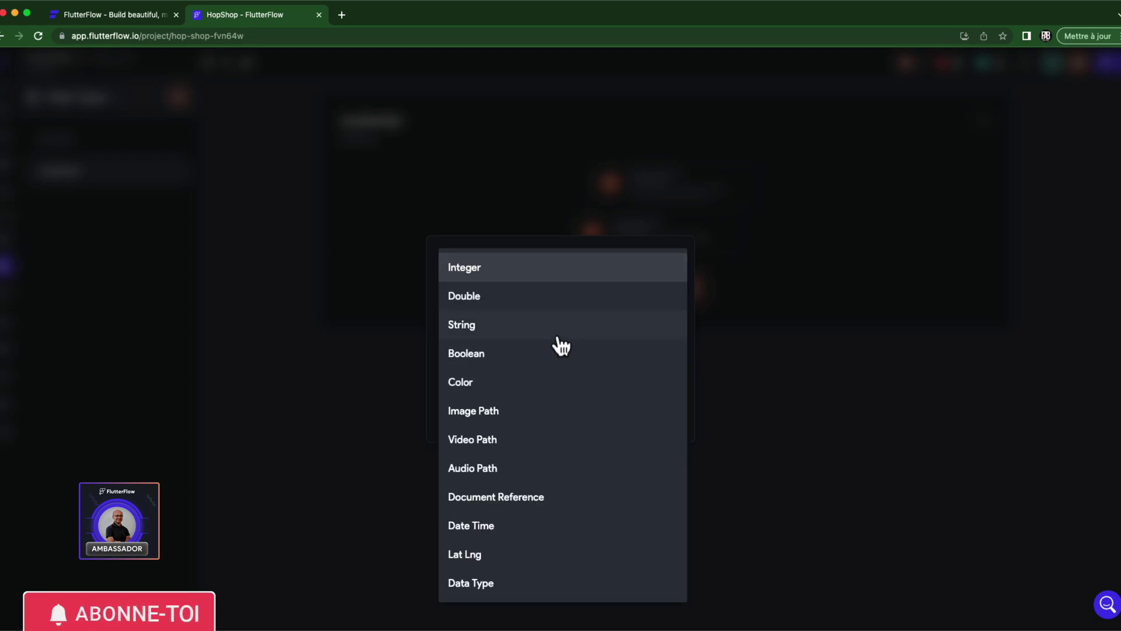
left_click(514, 332)
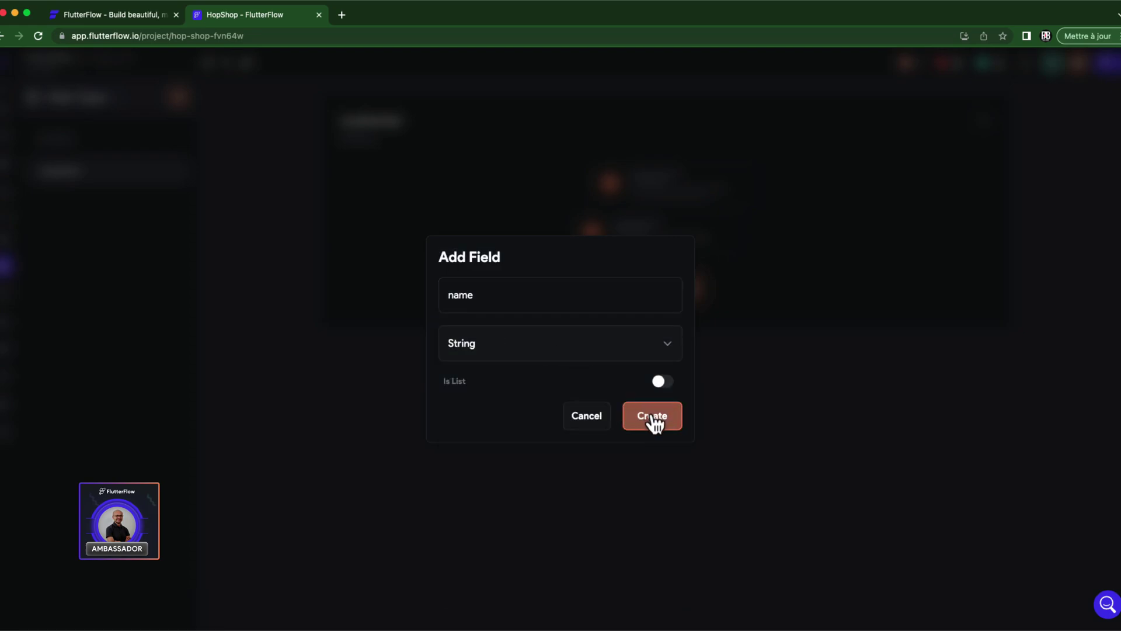
left_click(652, 417)
Step: Add an Integer field called age to the customer data type
left_click(401, 242)
type("ae")
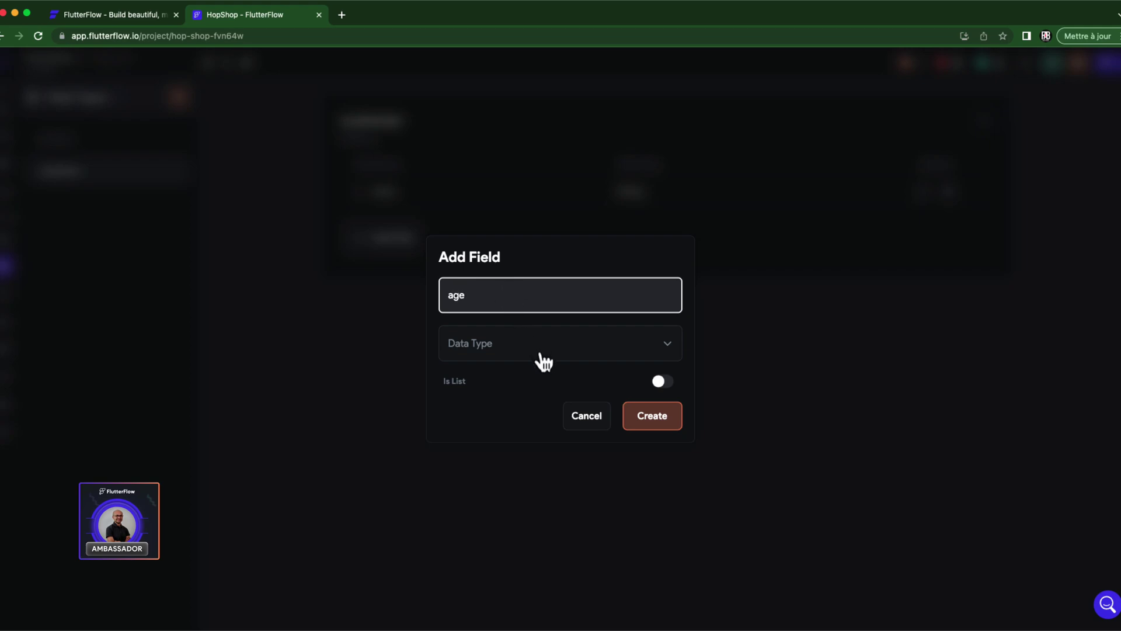
left_click(537, 354)
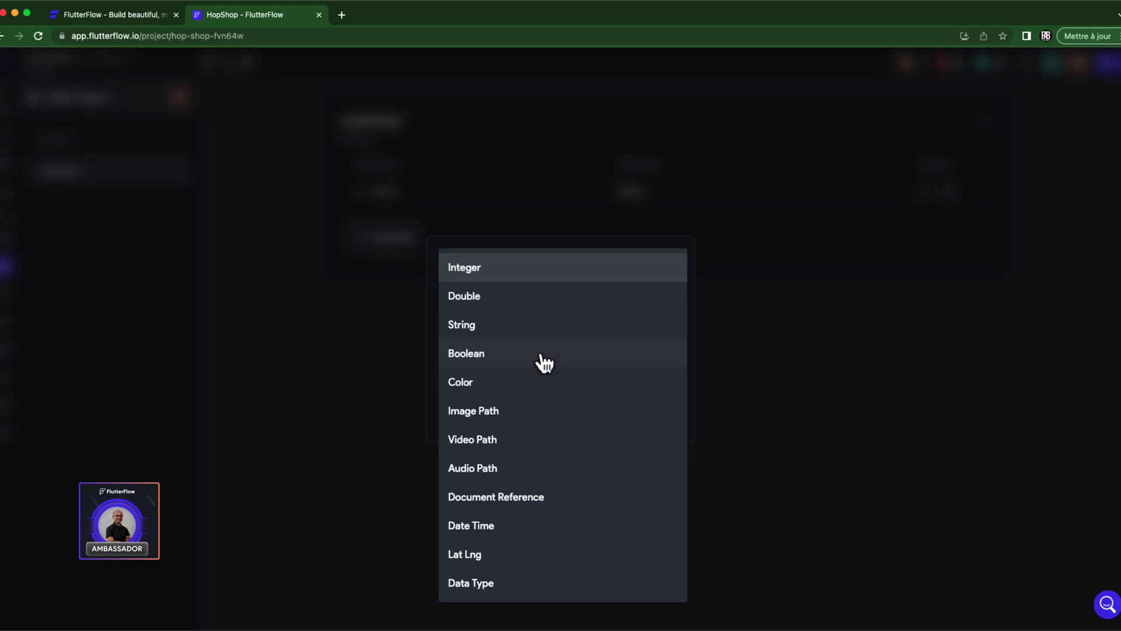
left_click(503, 269)
left_click(652, 416)
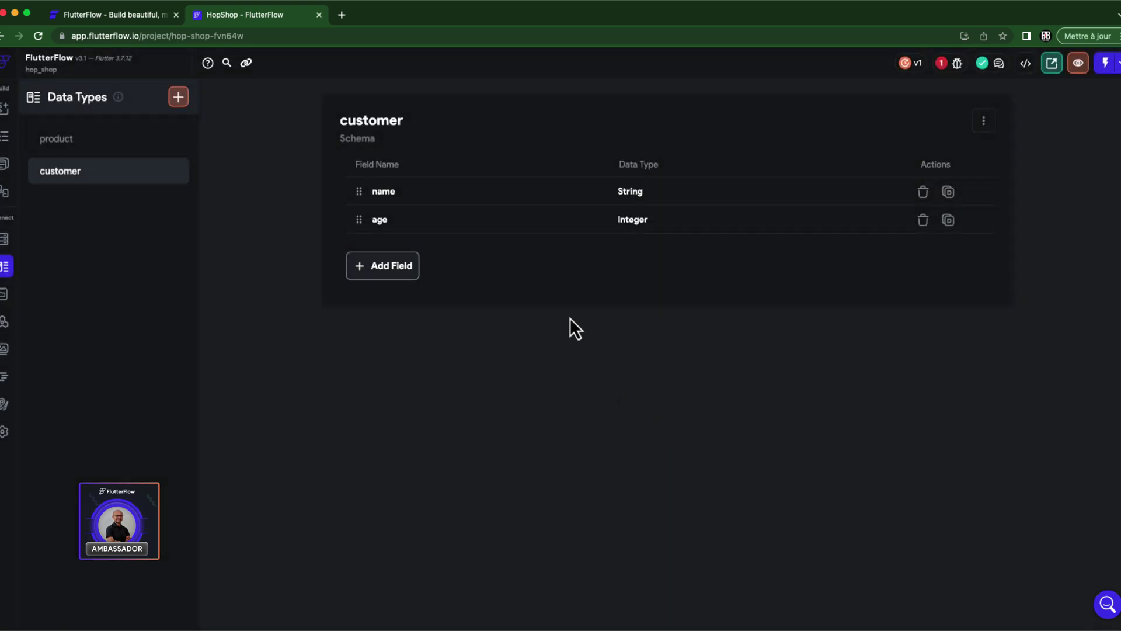
Step: Create an app state variable named appcustomer that uses the customer data type
left_click(4, 294)
left_click(861, 151)
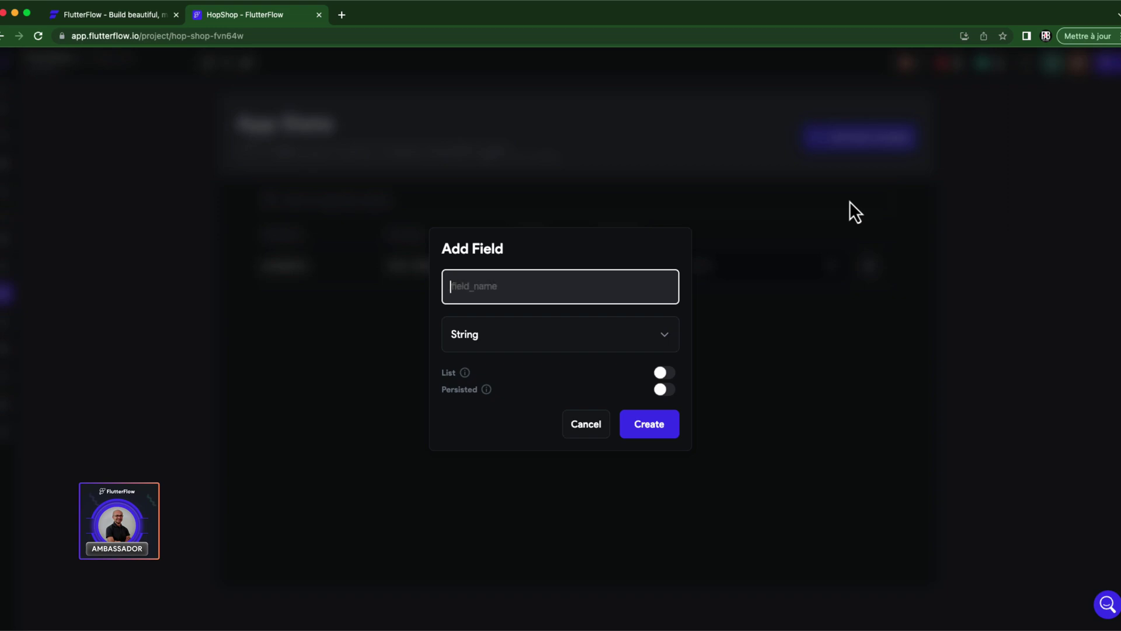
type("appcustomer")
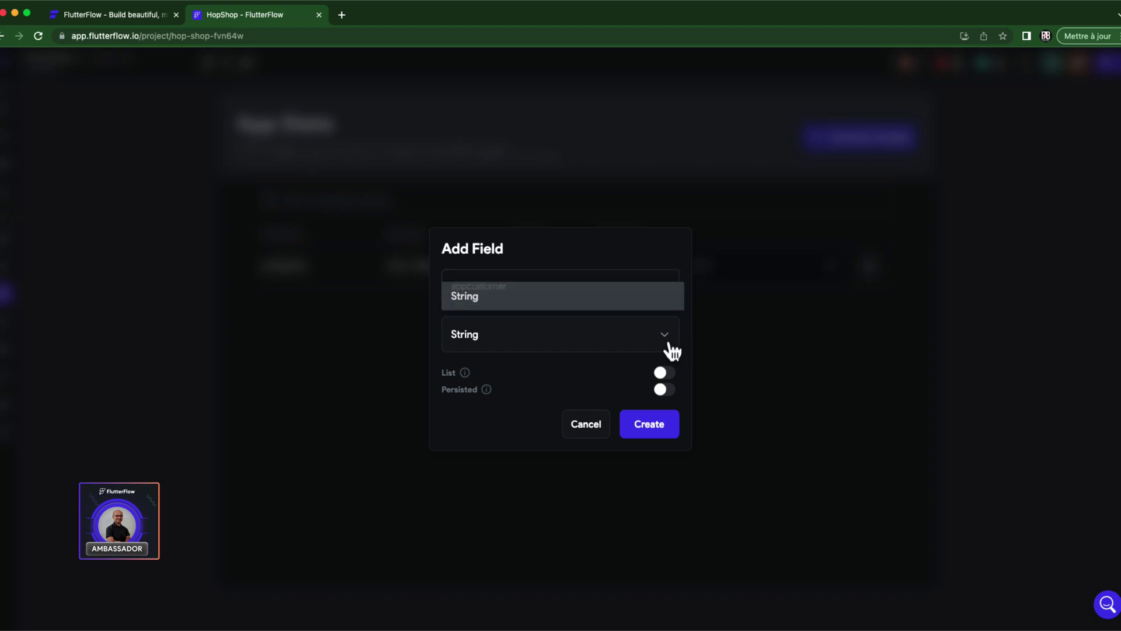
left_click(666, 344)
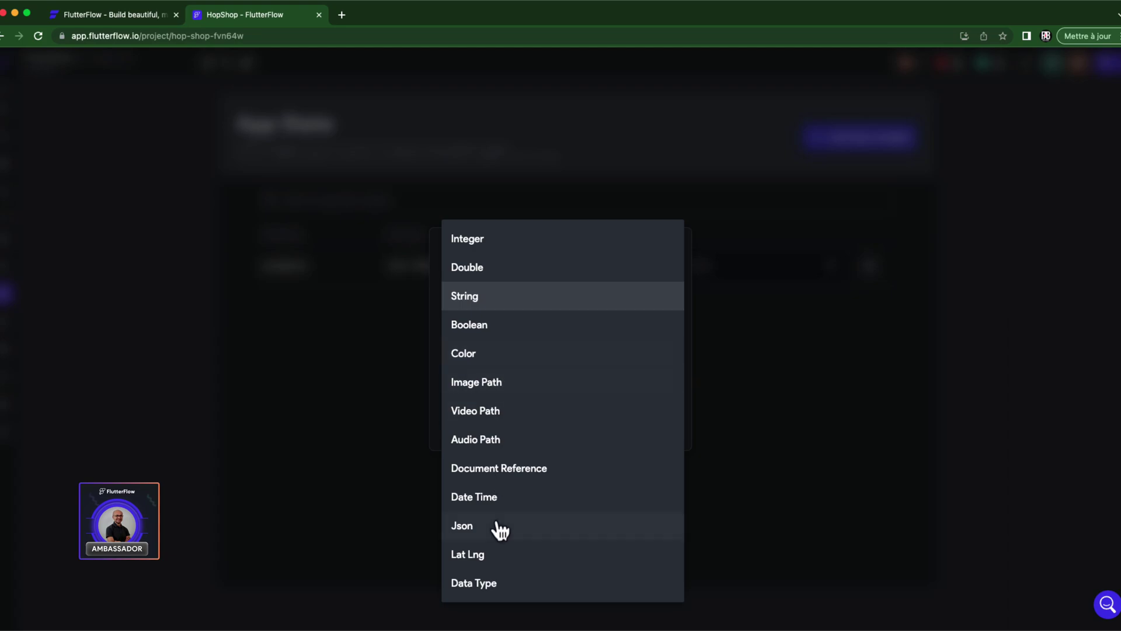
left_click(490, 583)
left_click(610, 374)
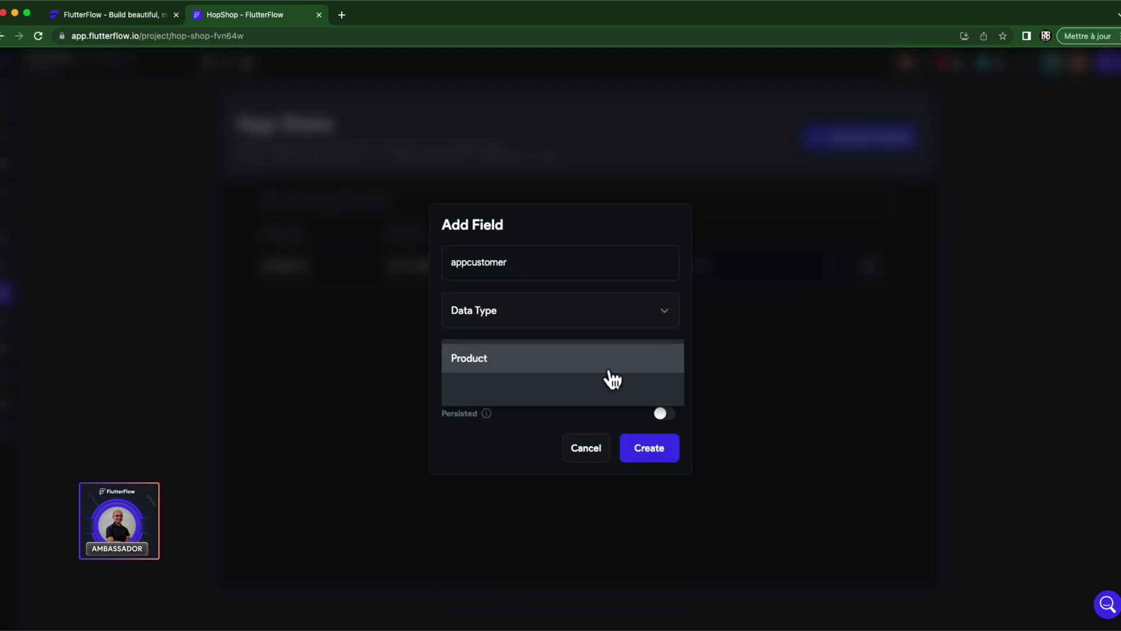
left_click(518, 392)
left_click(644, 450)
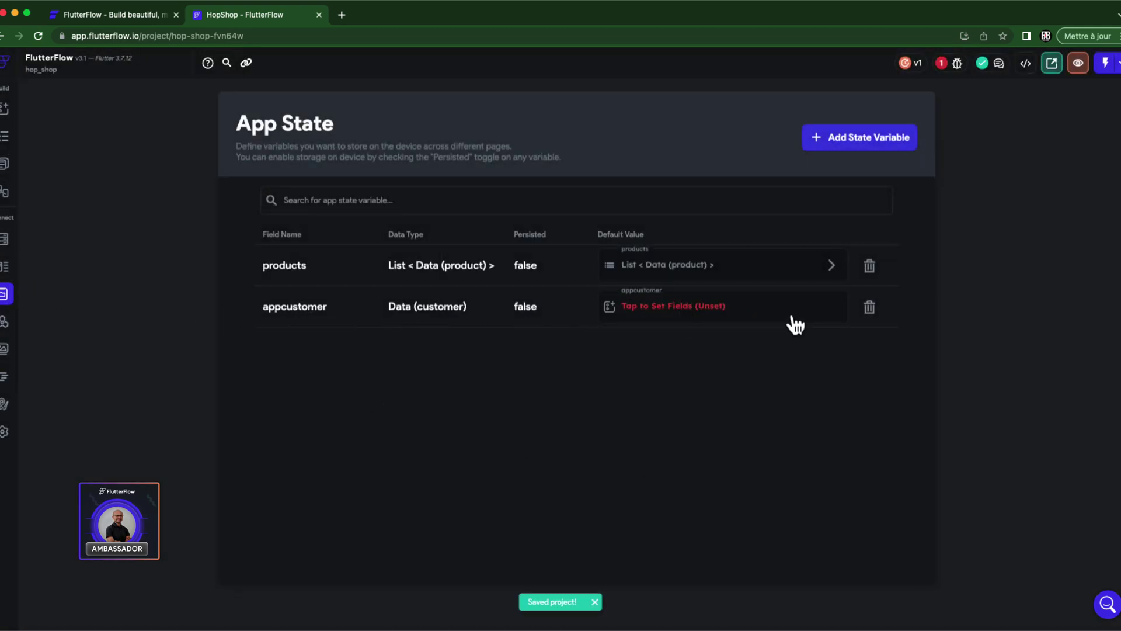
Step: Set the default value of appcustomer by entering the customer's name and an age of 32, and save it
left_click(745, 313)
left_click(512, 326)
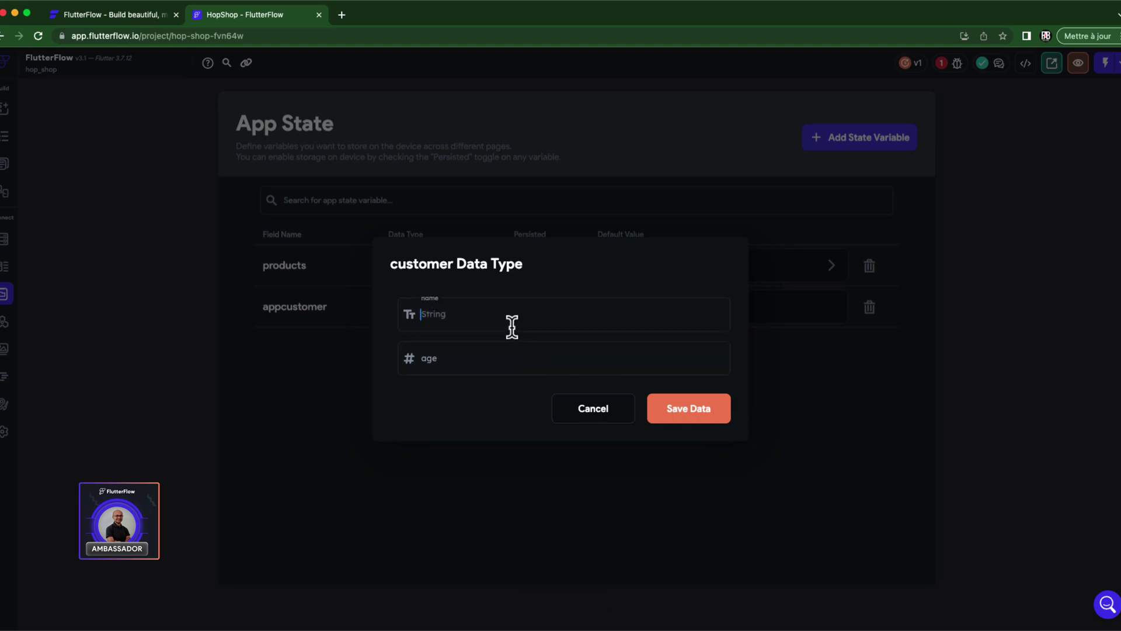
type("Fabs")
key("Tab")
type("32")
left_click(696, 416)
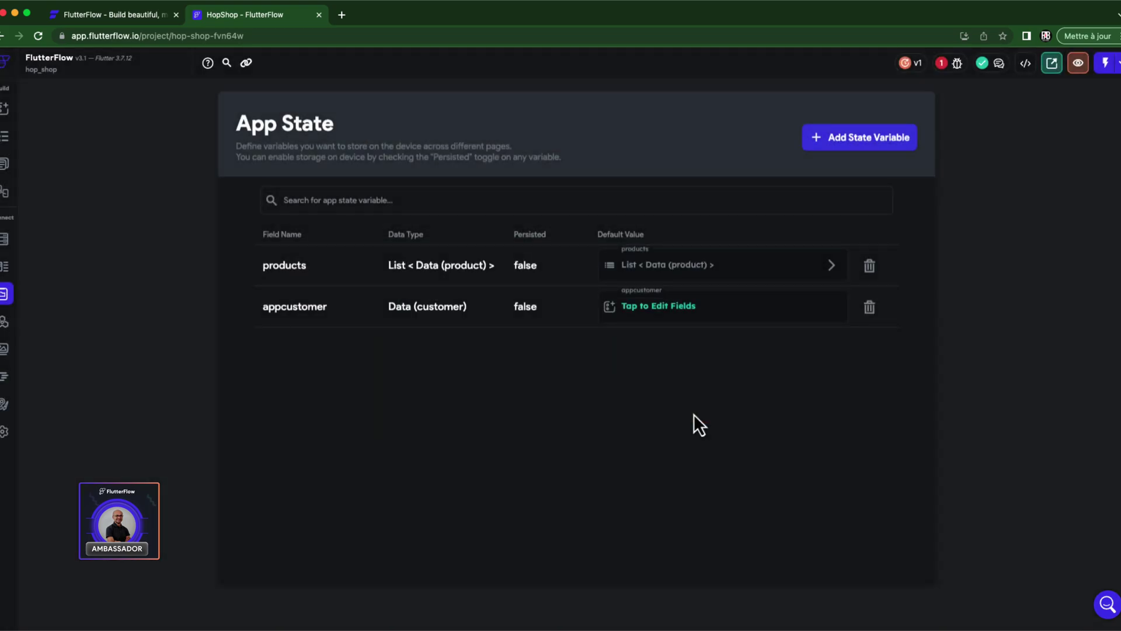
Step: On CustomerPage, remove the broken App State variable binding from the app bar's title text
left_click(4, 137)
left_click(5, 164)
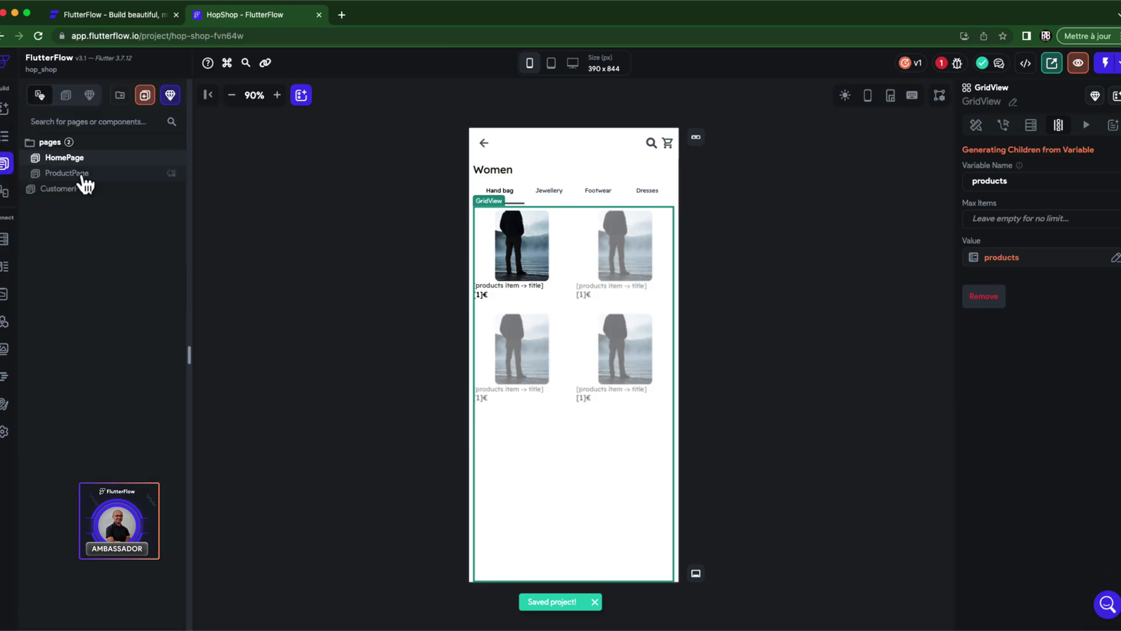
left_click(82, 189)
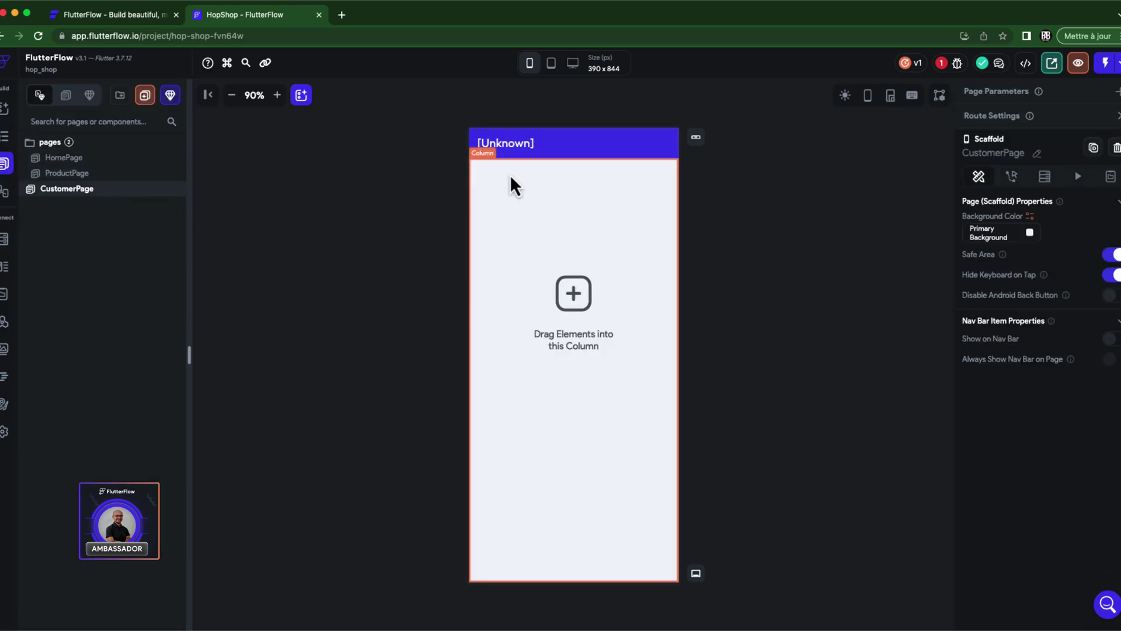
left_click(510, 142)
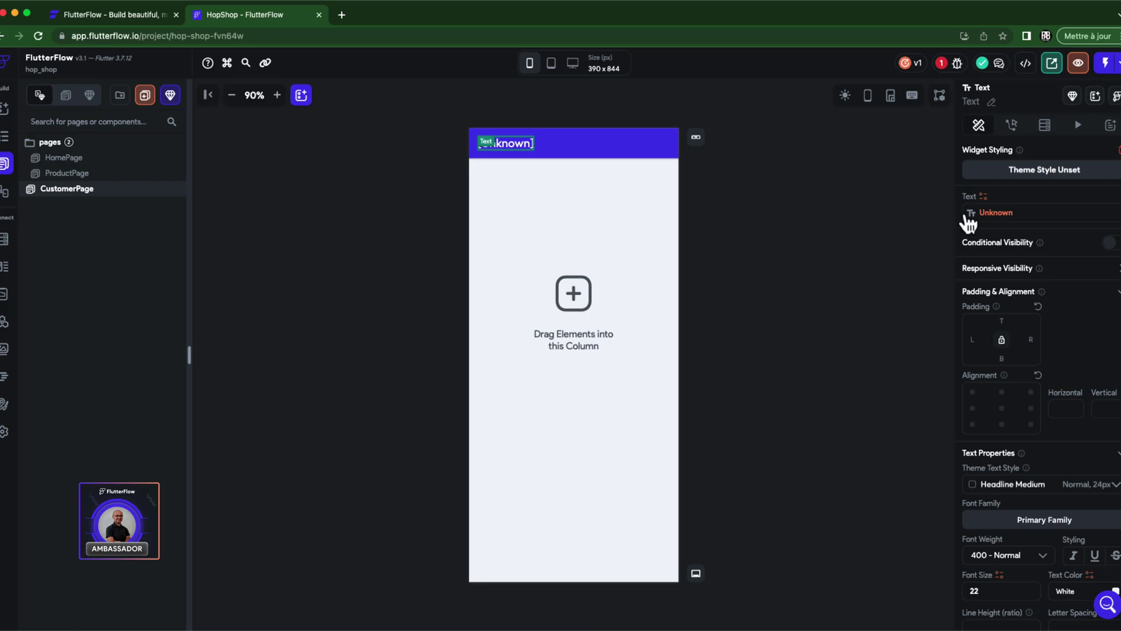
left_click(984, 198)
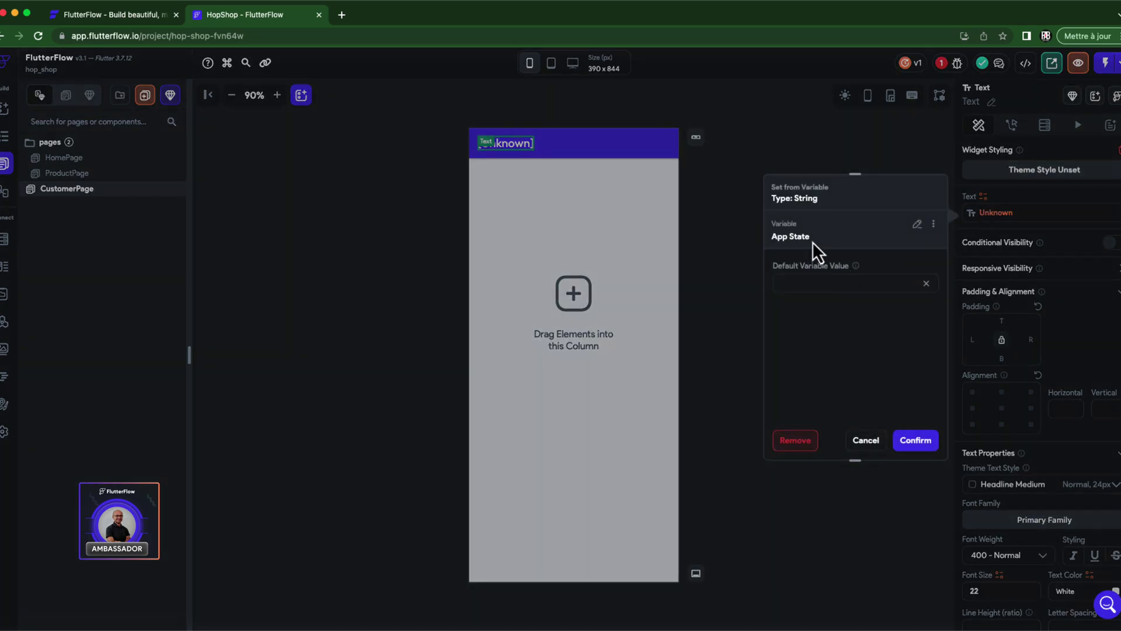
left_click(811, 444)
Step: Bind the CustomerPage title text to the name data structure field of the appcustomer app state variable
left_click(985, 197)
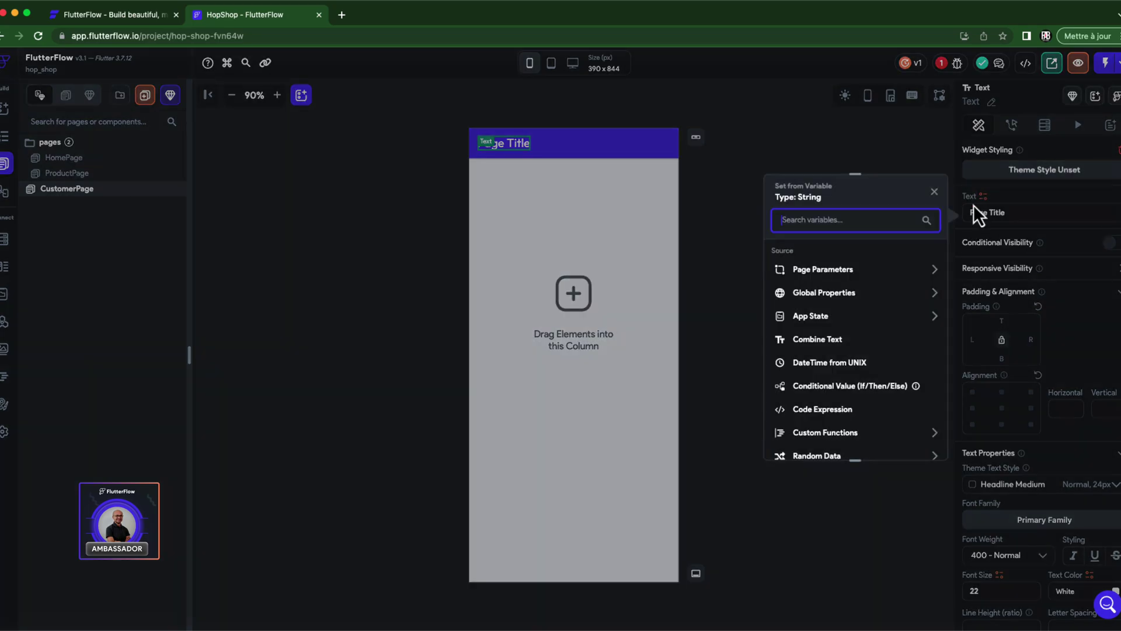
left_click(852, 322)
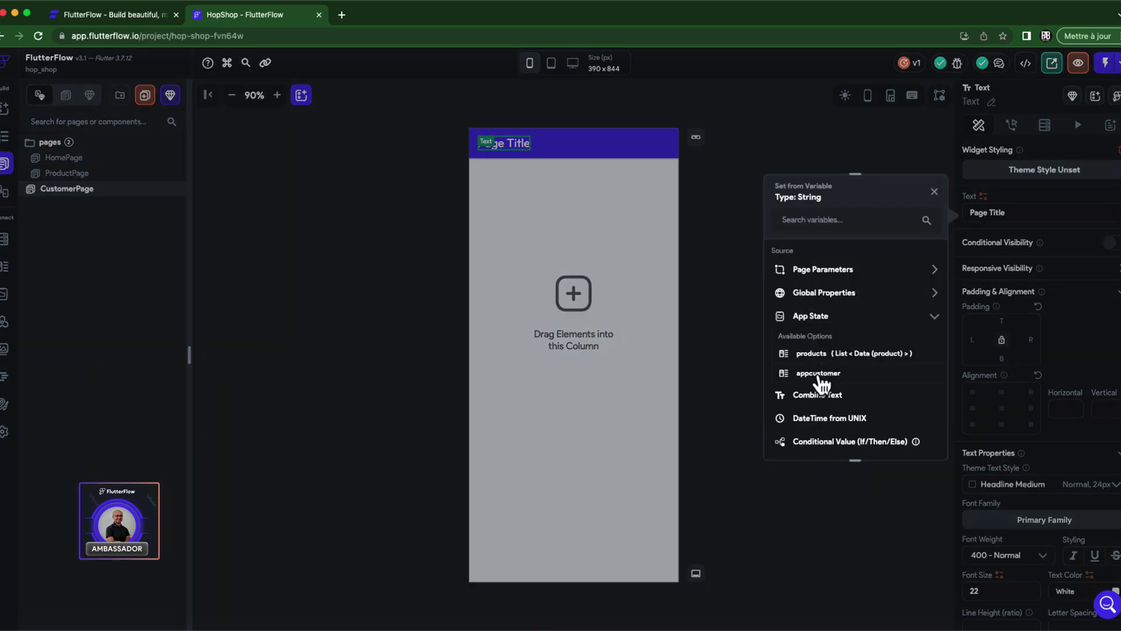
left_click(819, 374)
left_click(825, 299)
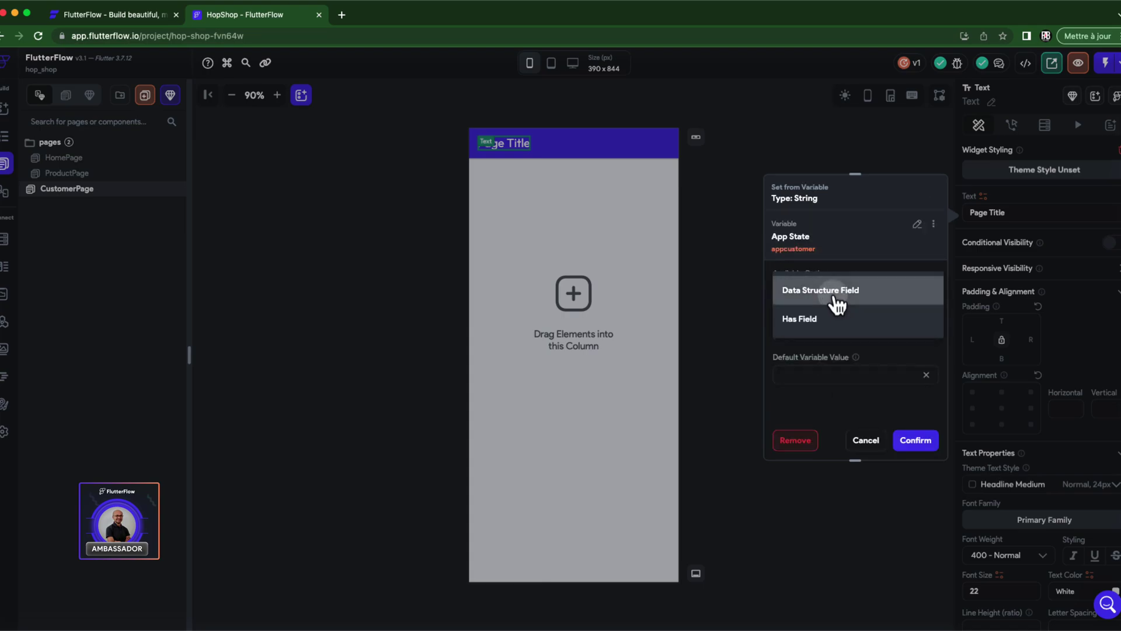
left_click(838, 305)
left_click(855, 342)
left_click(842, 339)
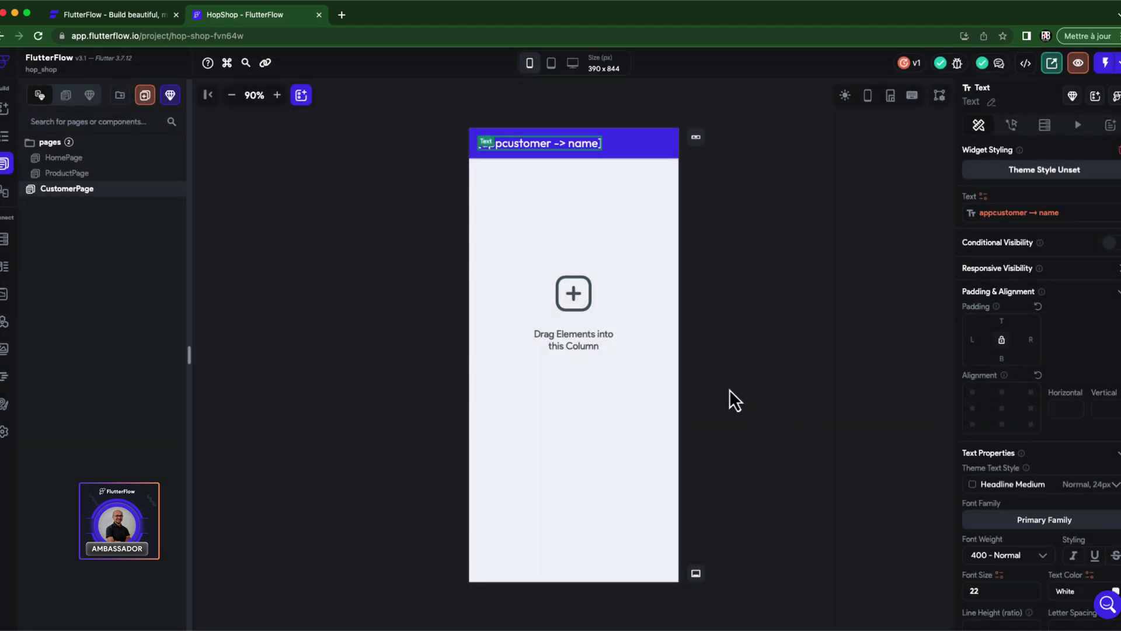
left_click(856, 4)
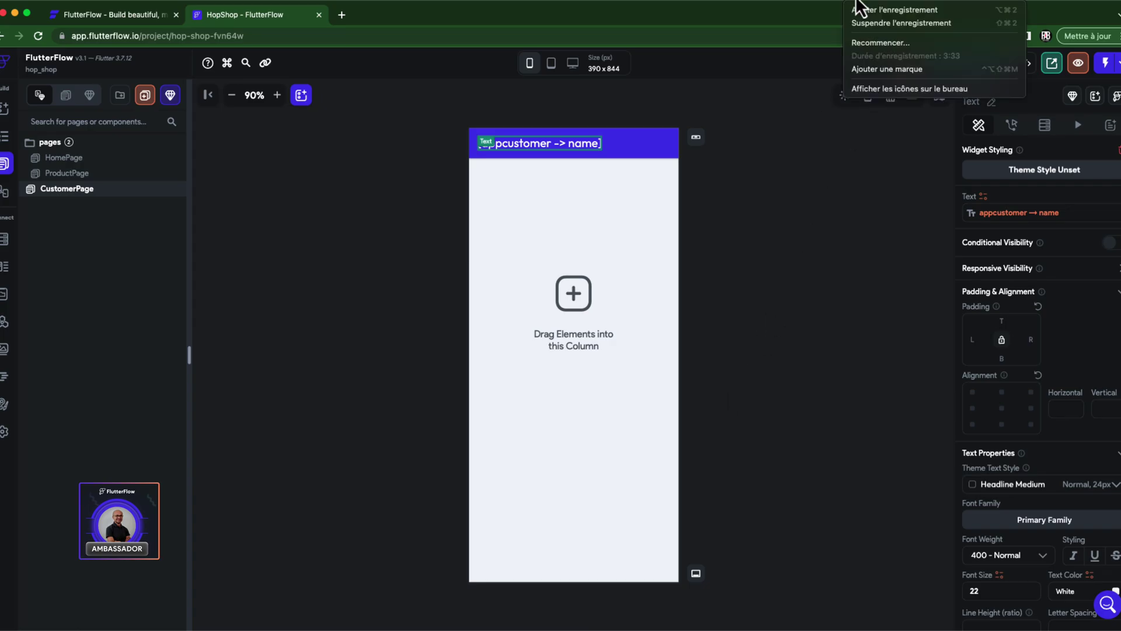